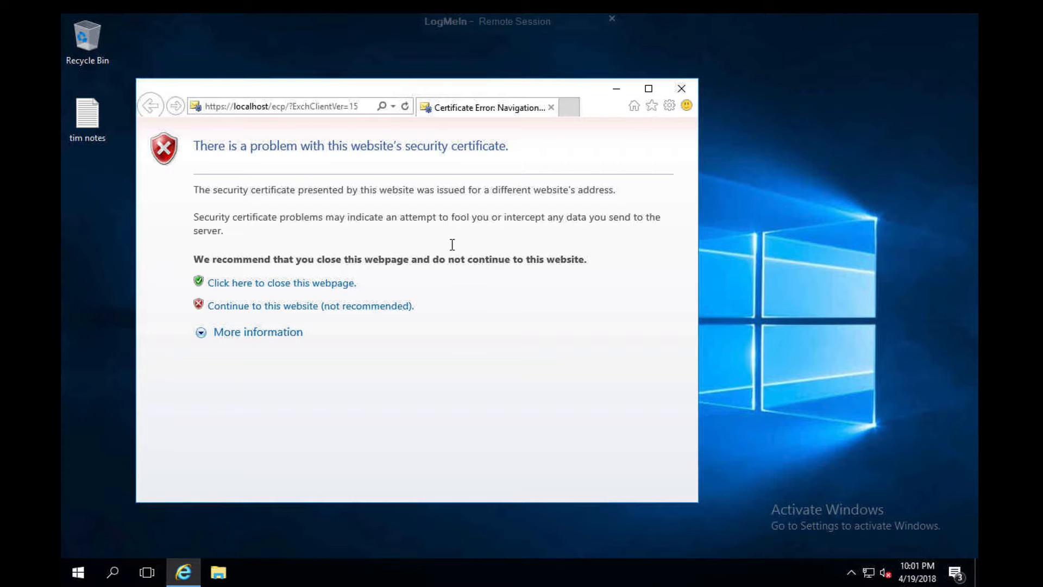
Continue past the certificate warning and sign in to the Exchange admin center with the administrator password, in a maximized window.
left_click(329, 307)
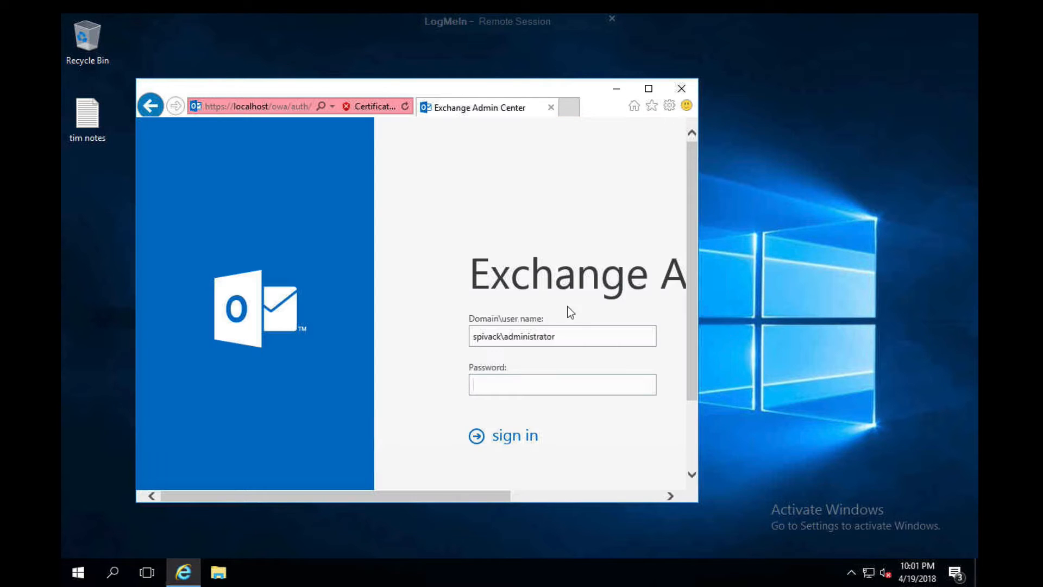
type("•••••••••••")
key("Return")
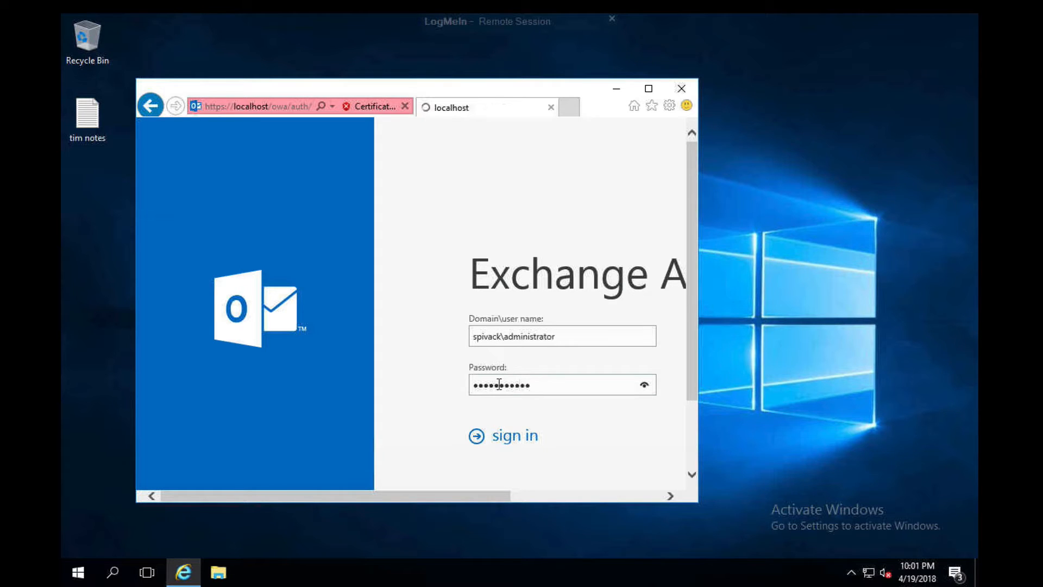
left_click(648, 89)
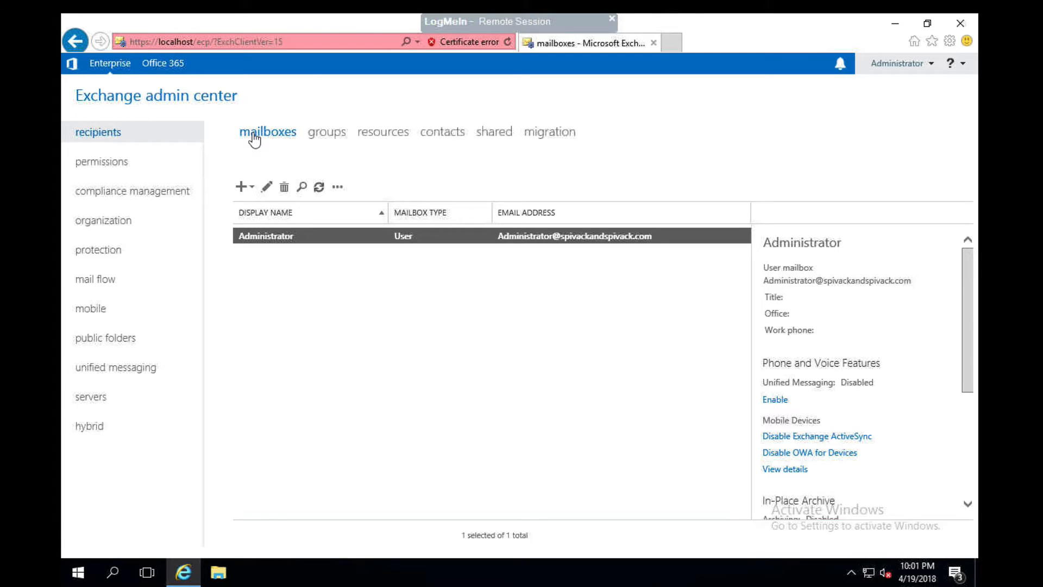
Look through the recipient groups and contacts lists and return to the mailboxes list.
left_click(326, 135)
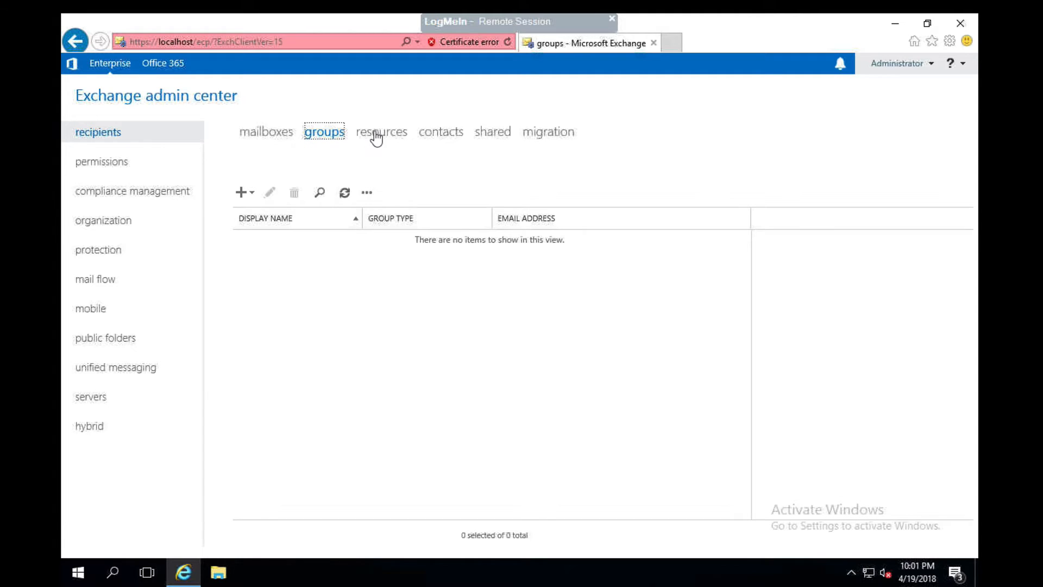
left_click(433, 136)
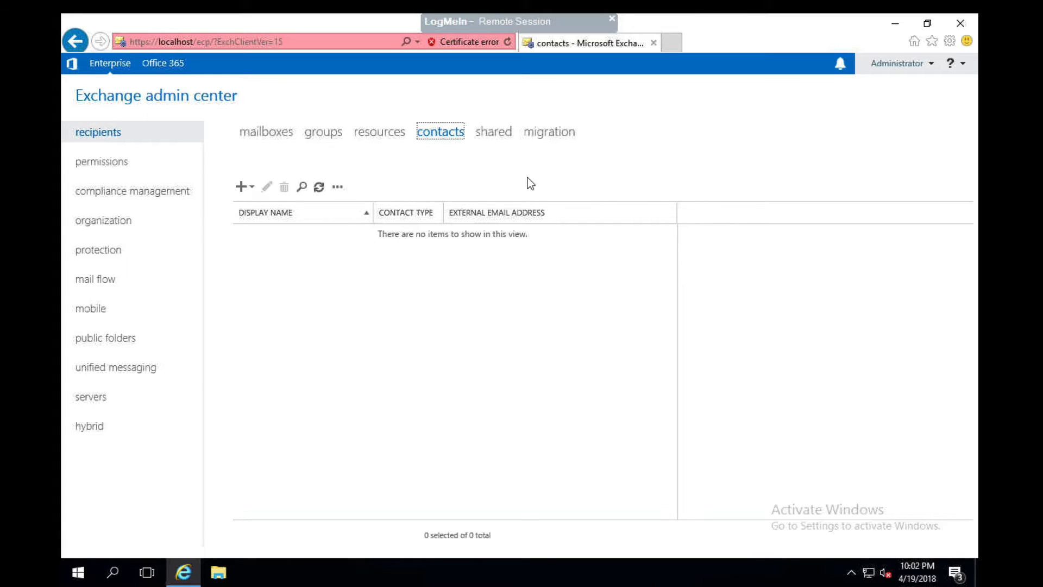
left_click(257, 134)
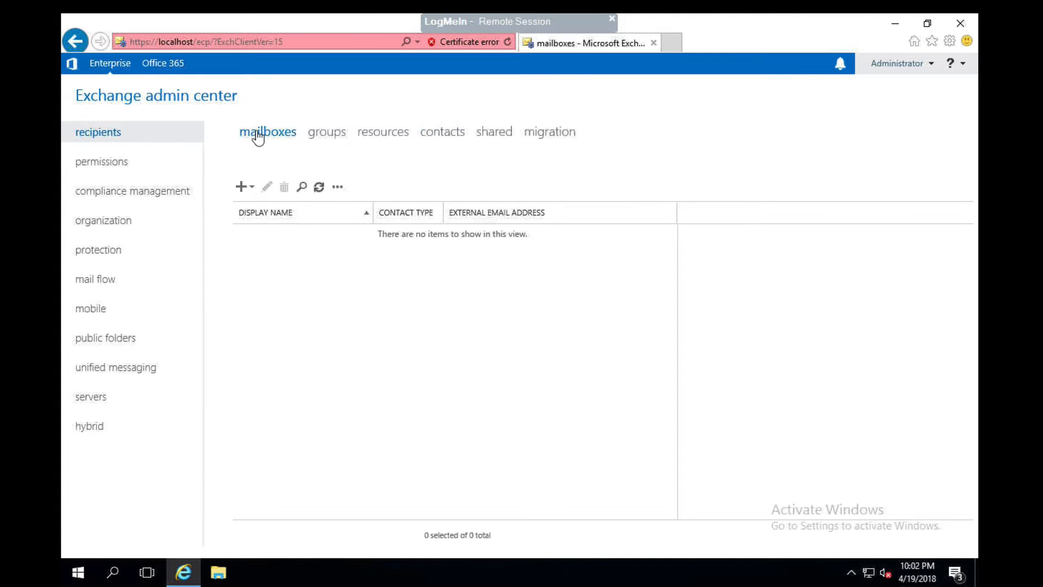
Start a new user mailbox for the first existing user in the forest list and enter that user's alias.
left_click(250, 191)
left_click(258, 212)
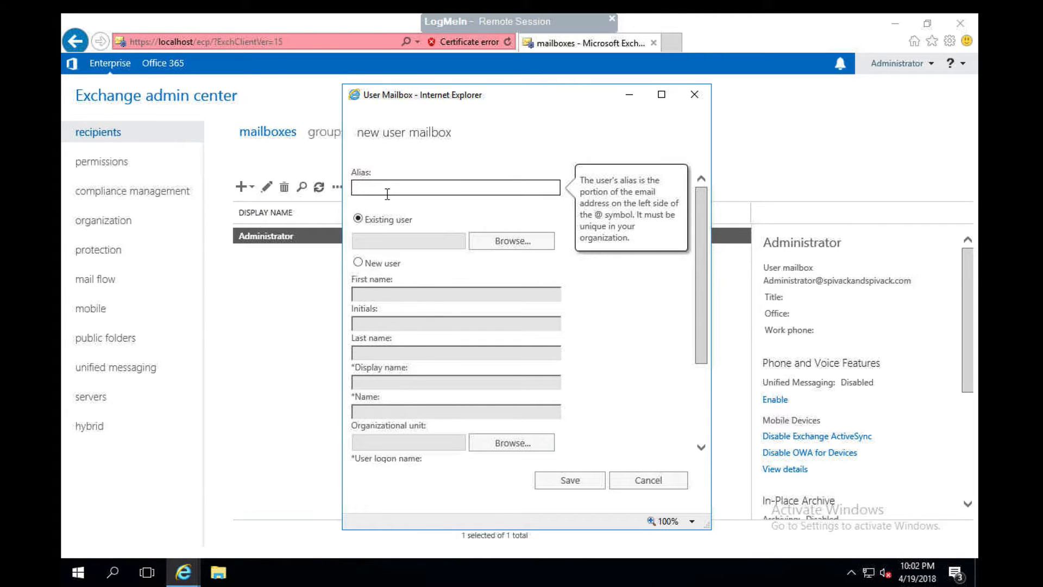
left_click(496, 240)
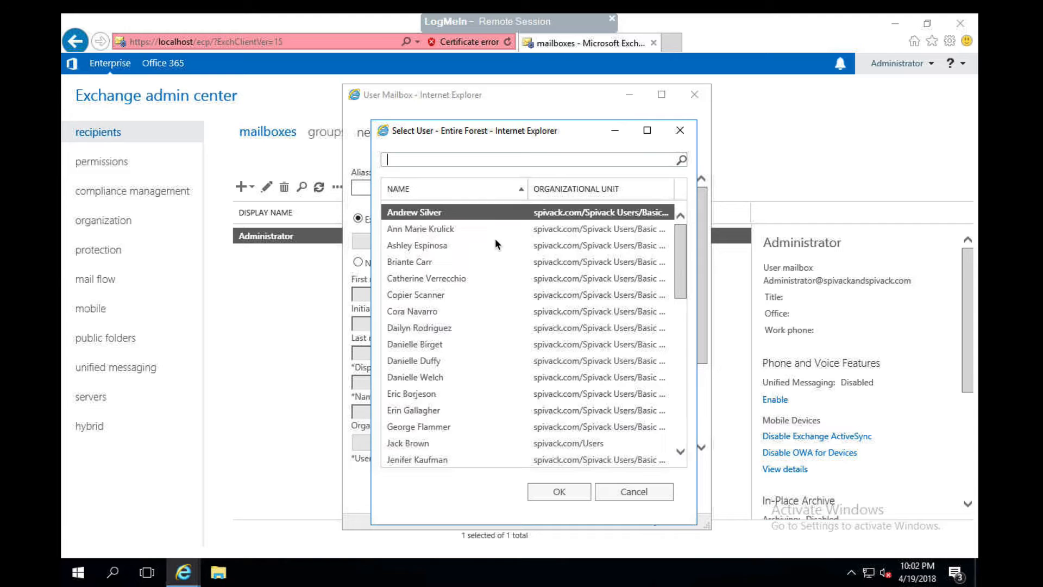
double_click(432, 211)
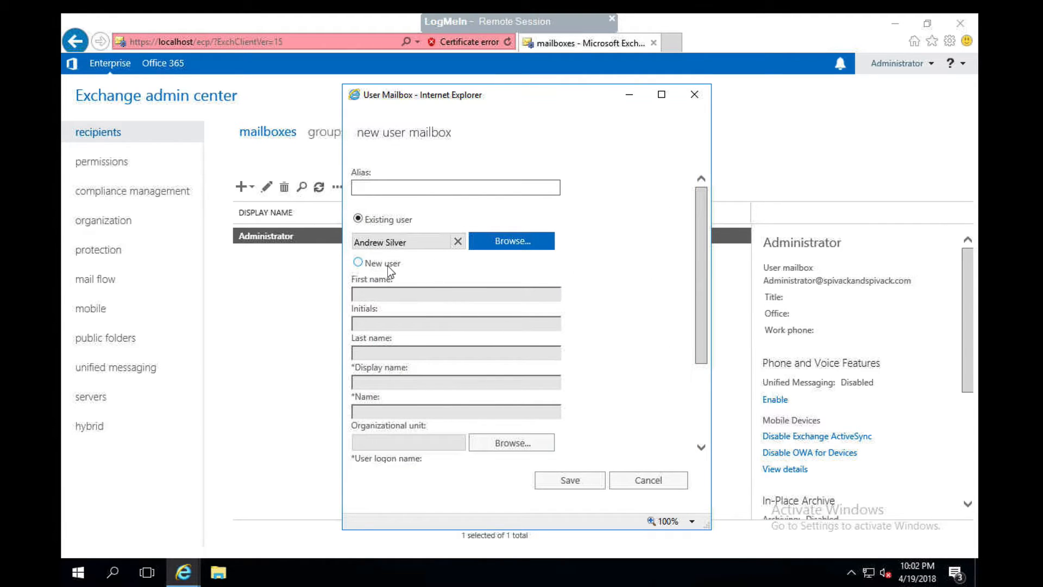
left_click(405, 195)
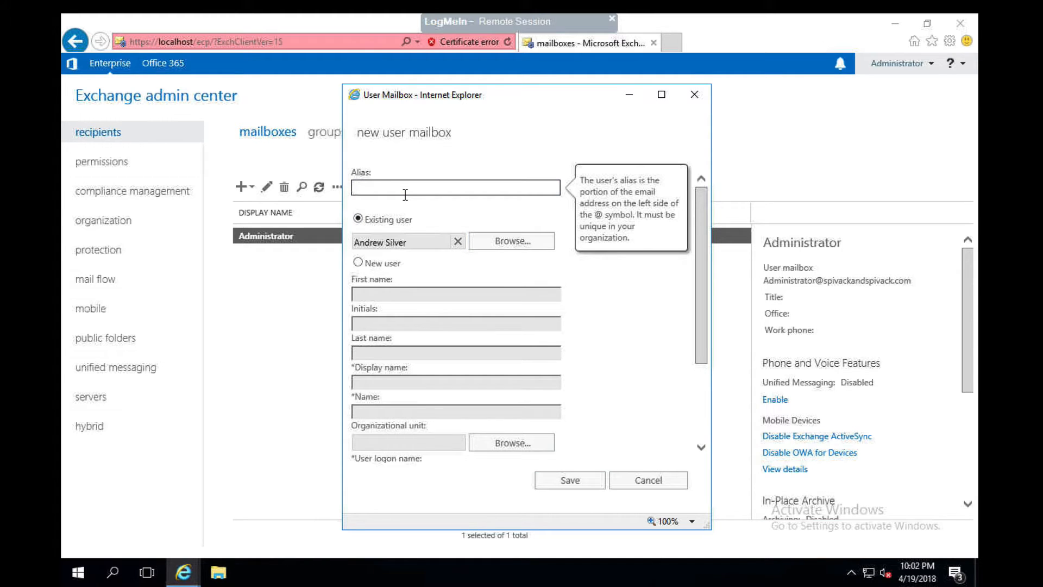
Show the additional options of the new mailbox and assign MailboxDB01 as its mailbox database.
left_click_drag(701, 361, 704, 450)
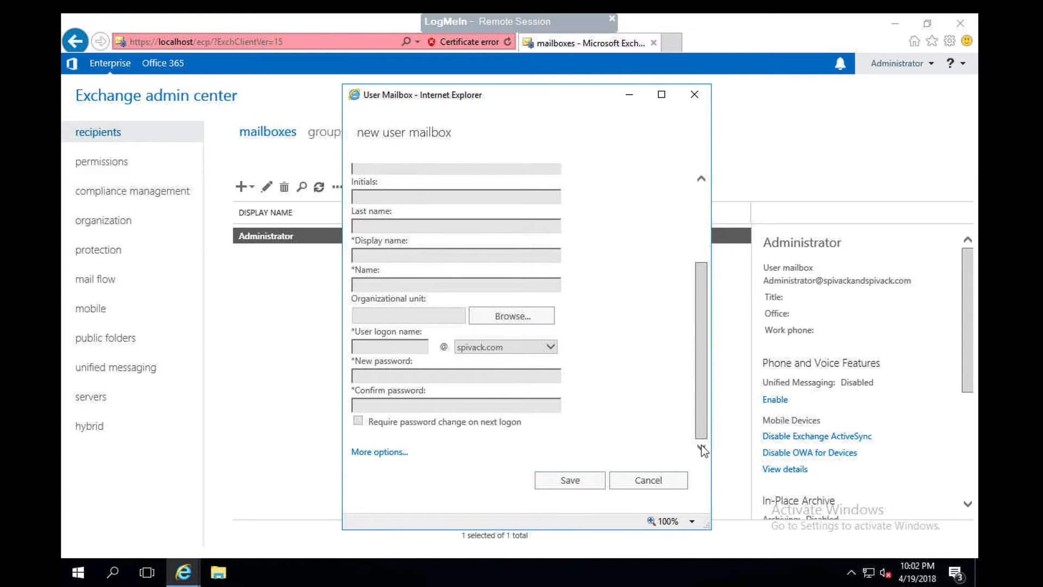
left_click(383, 452)
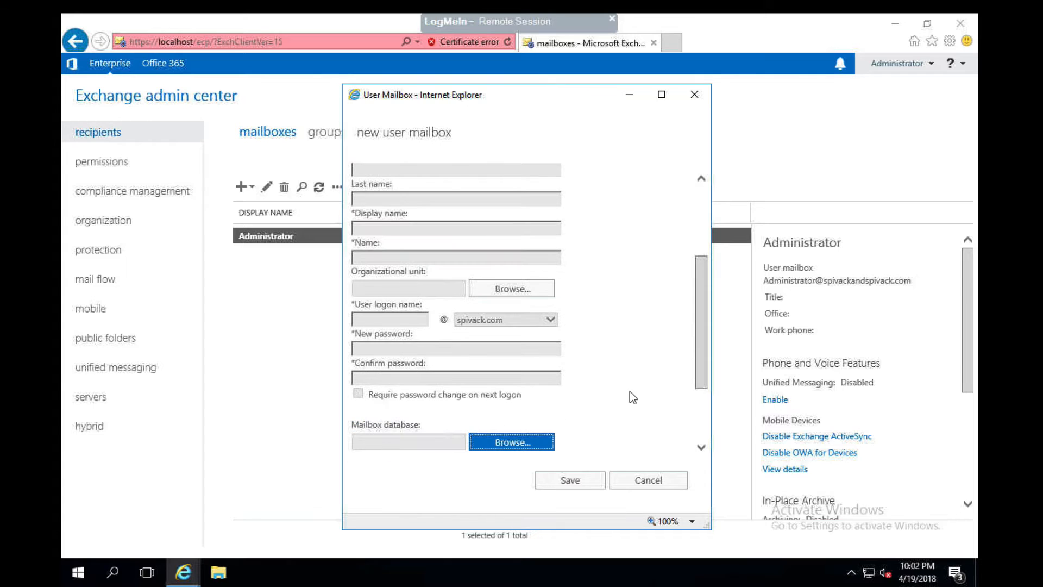
left_click(520, 441)
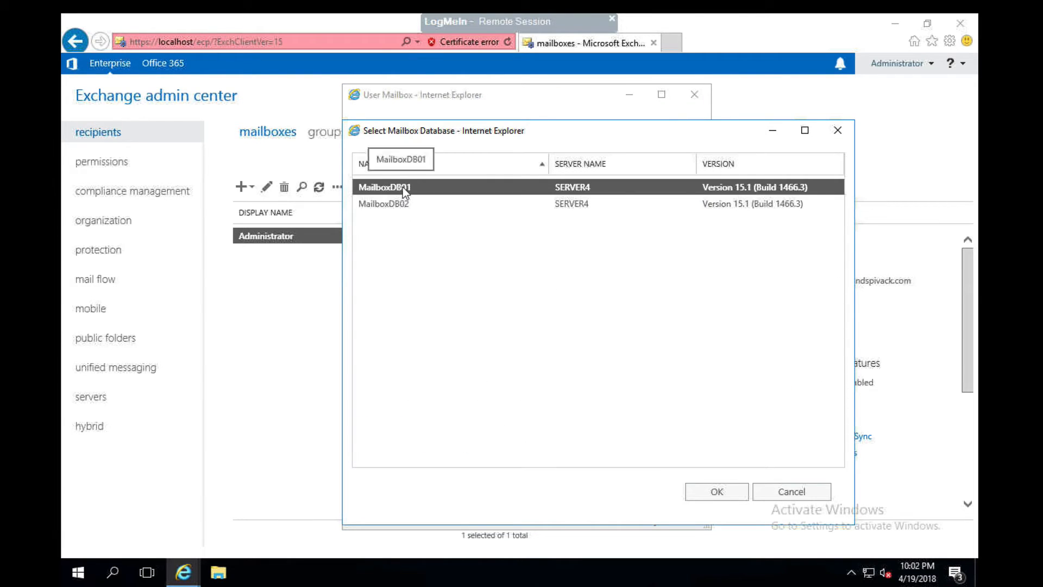
left_click(708, 488)
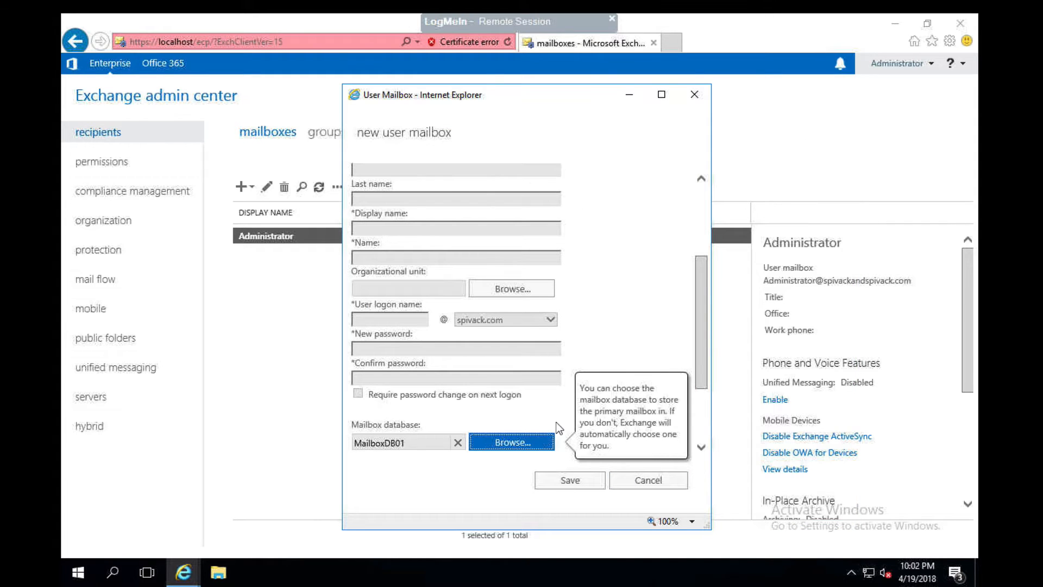
Check the alias, archive and address book policy settings and save the new user mailbox.
left_click_drag(699, 337, 704, 409)
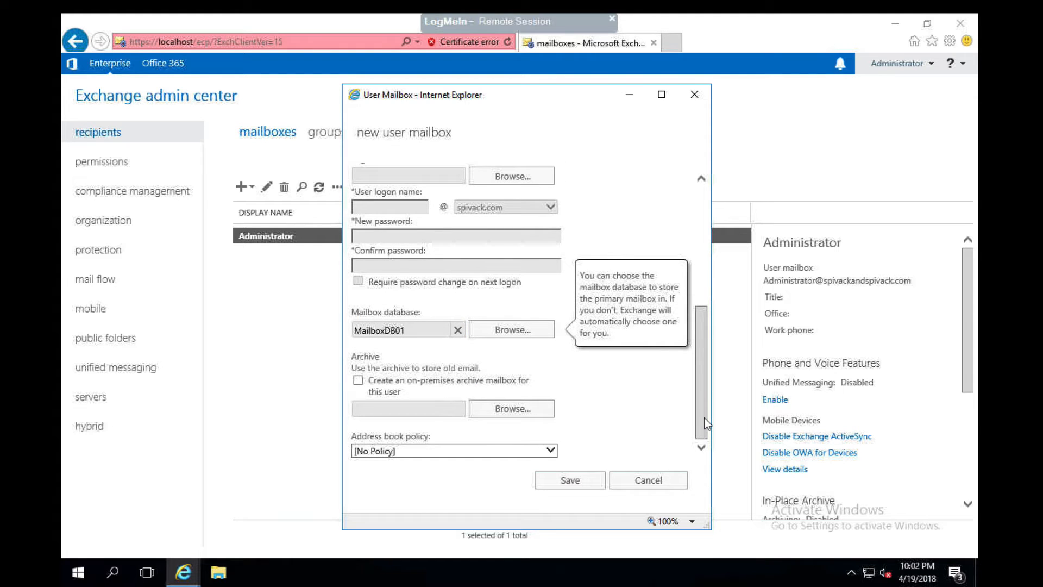
left_click_drag(703, 417, 689, 233)
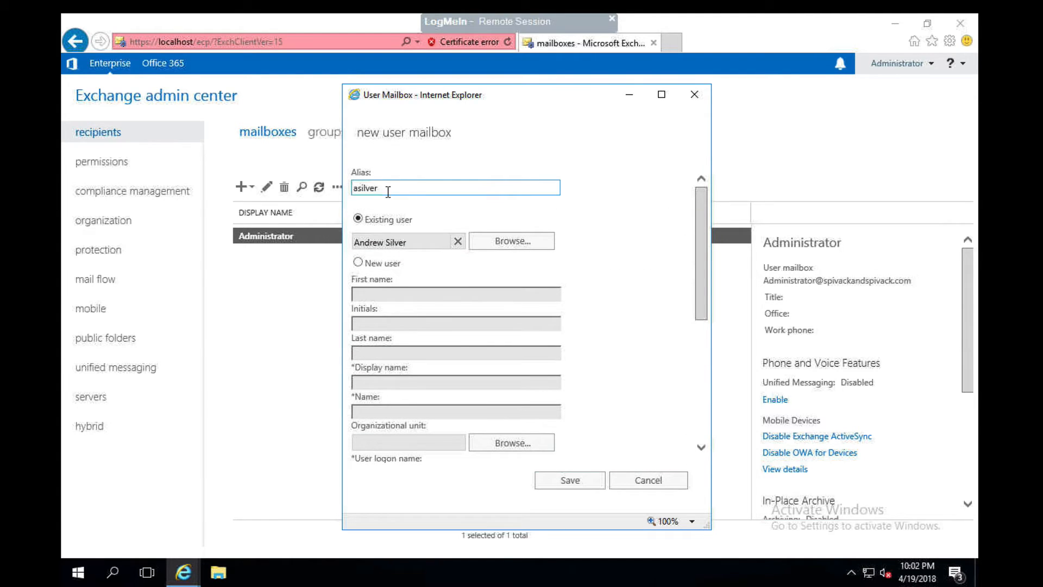
left_click_drag(387, 187, 343, 225)
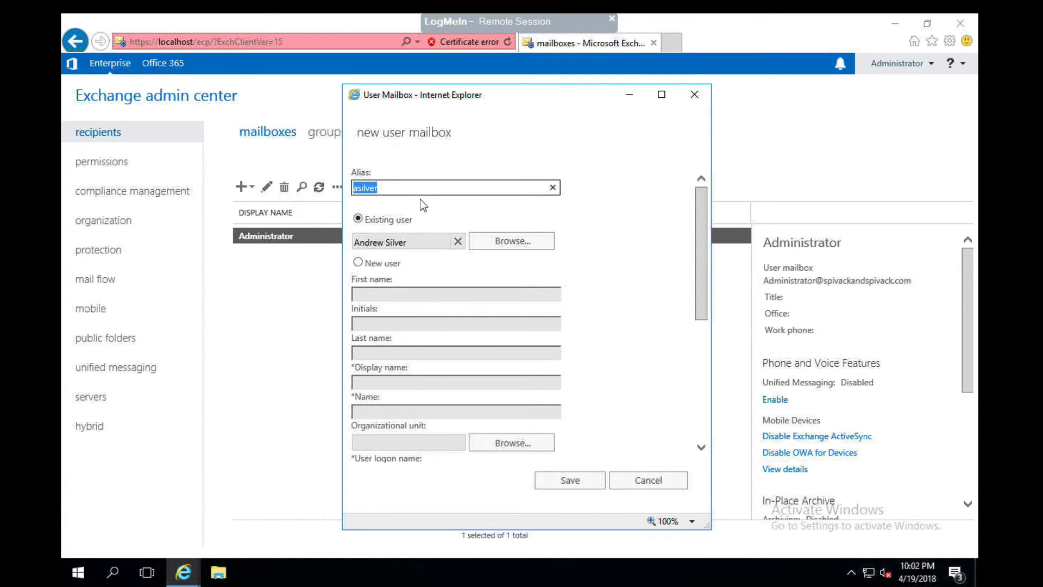
left_click_drag(696, 240, 696, 400)
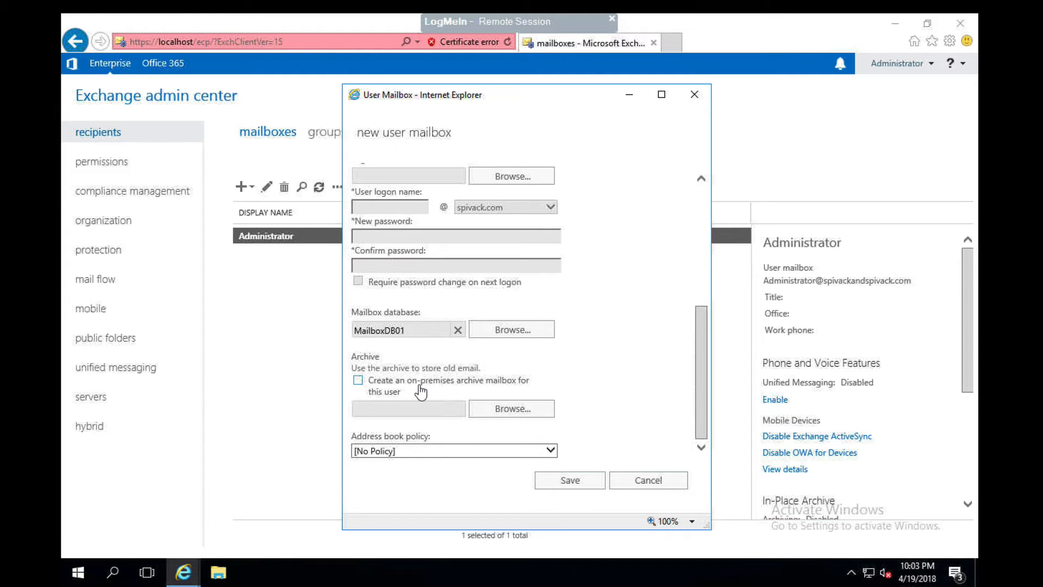
left_click(566, 481)
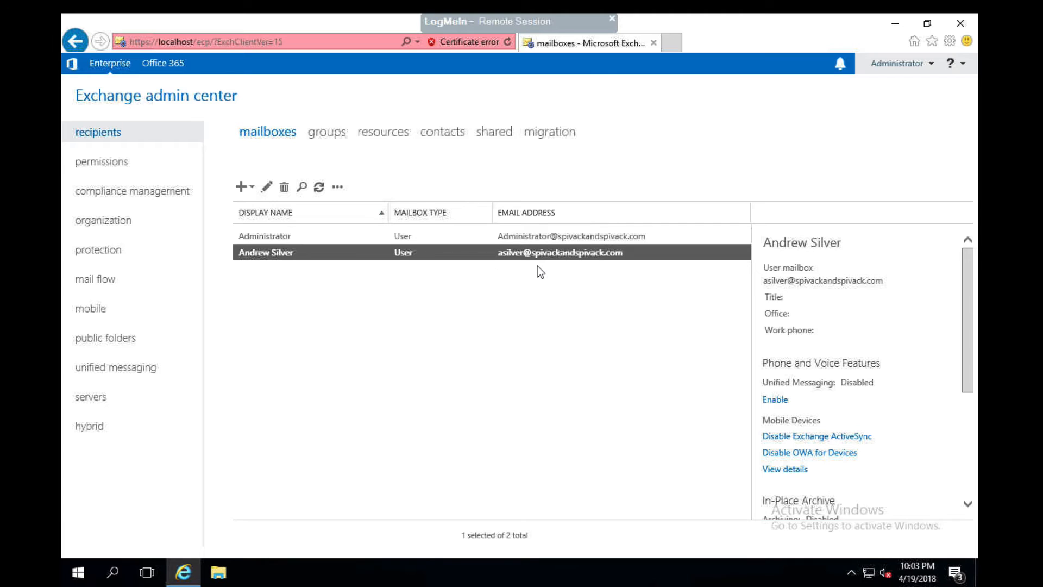
Open the new mailbox's properties and view its primary SMTP address entry without changing it.
left_click(266, 186)
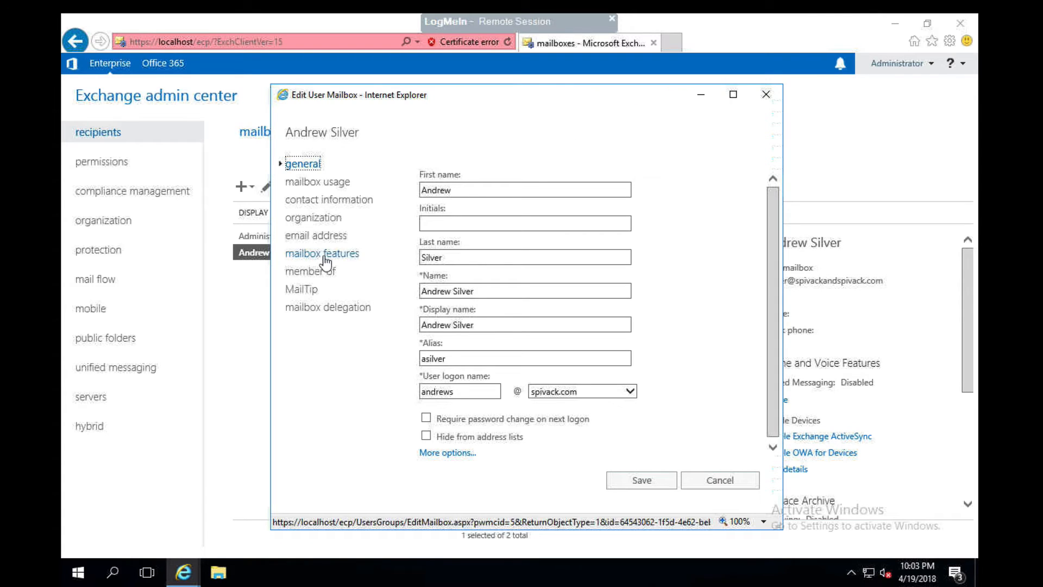
left_click(316, 238)
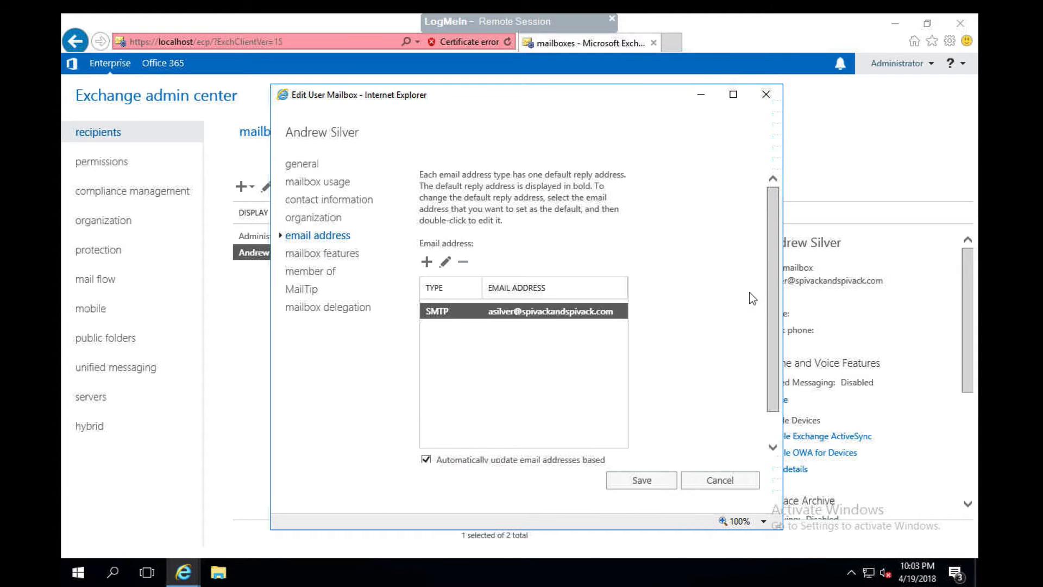
left_click(445, 261)
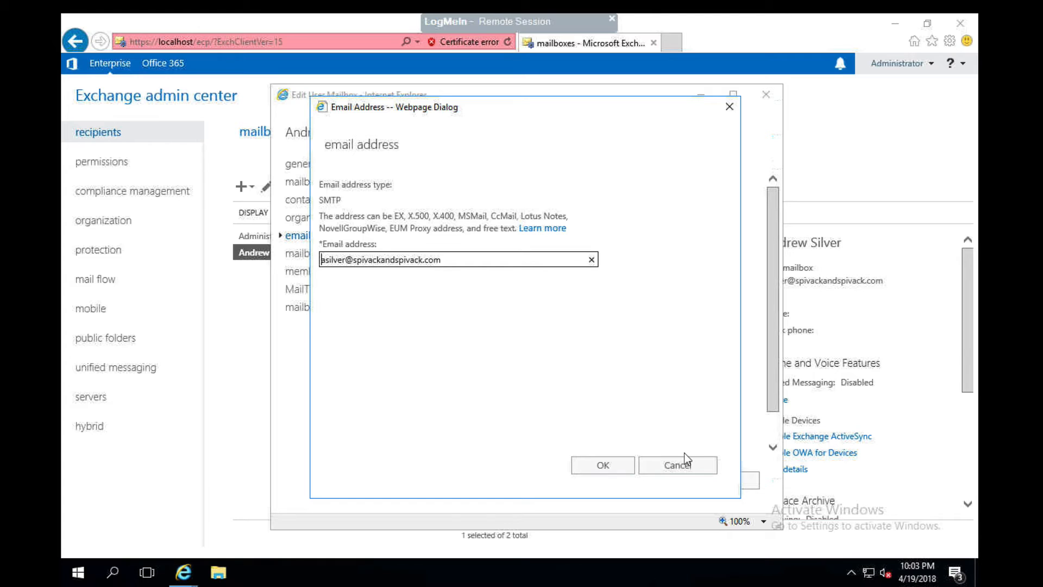
left_click(675, 465)
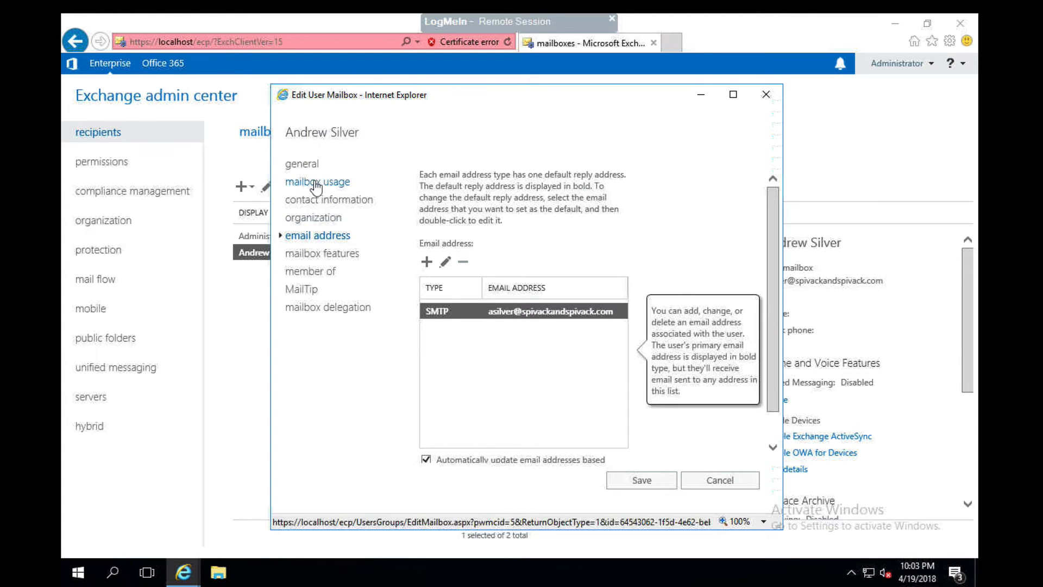
Review the mailbox's general, mailbox usage, contact information and organization settings.
left_click(313, 170)
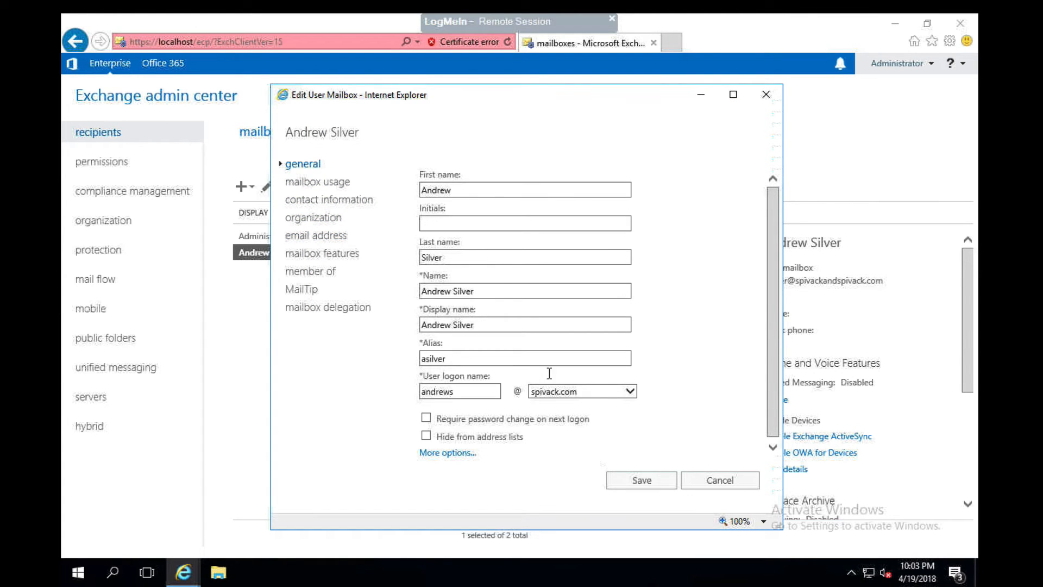
left_click_drag(769, 345, 772, 394)
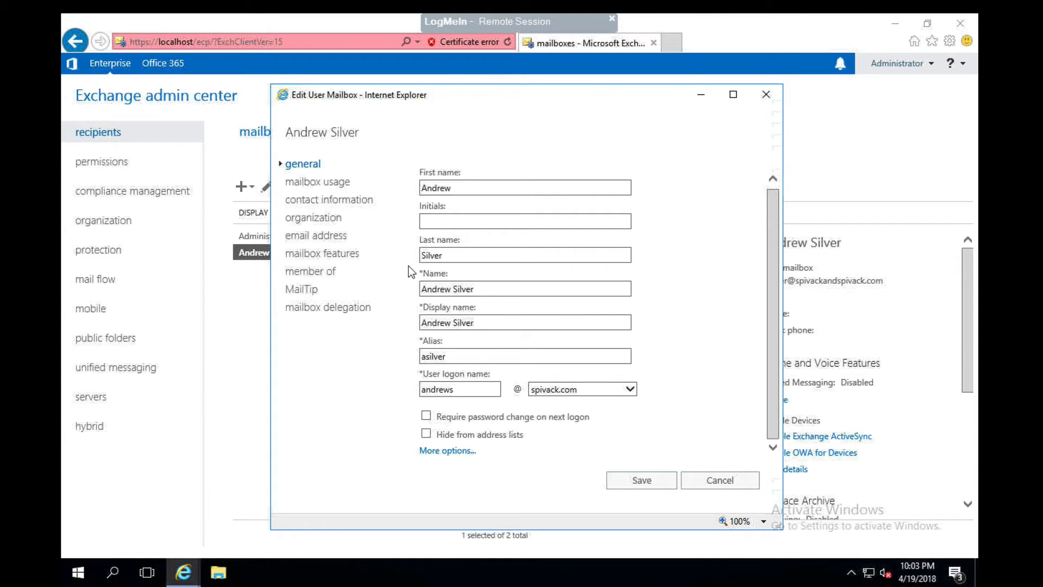
left_click(334, 182)
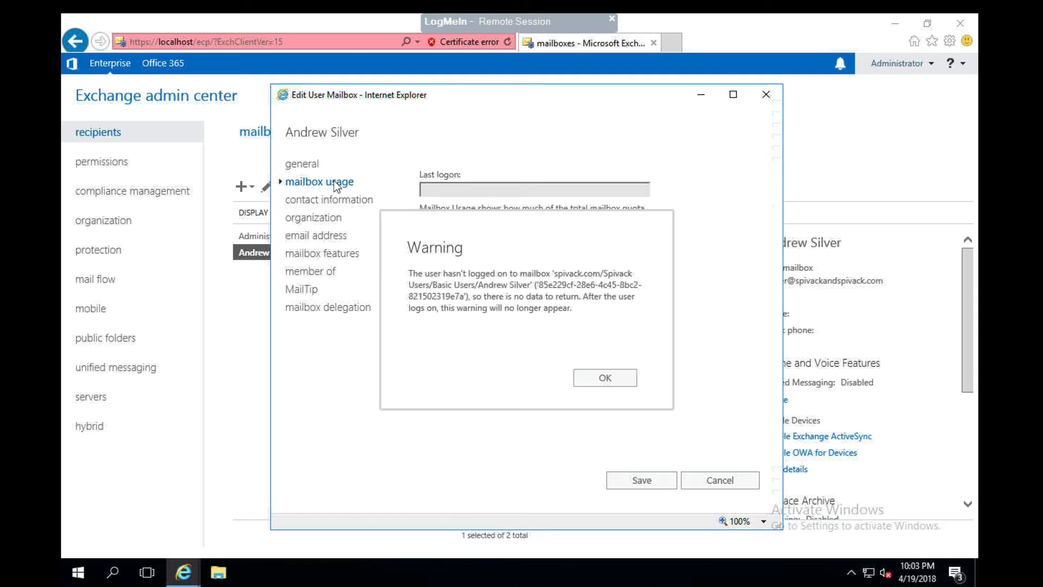
left_click(607, 381)
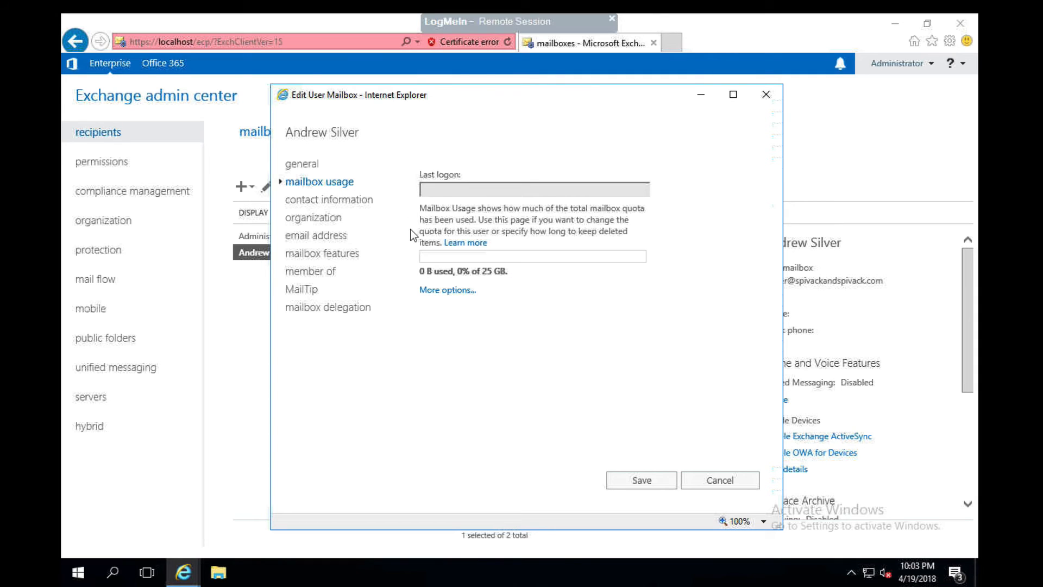
left_click(339, 198)
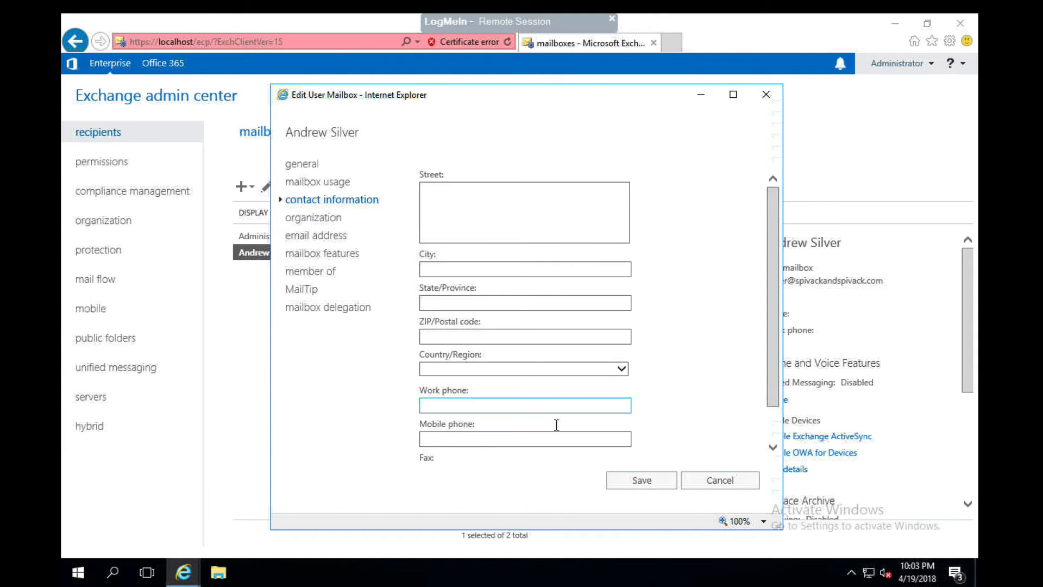
left_click_drag(777, 393, 777, 435)
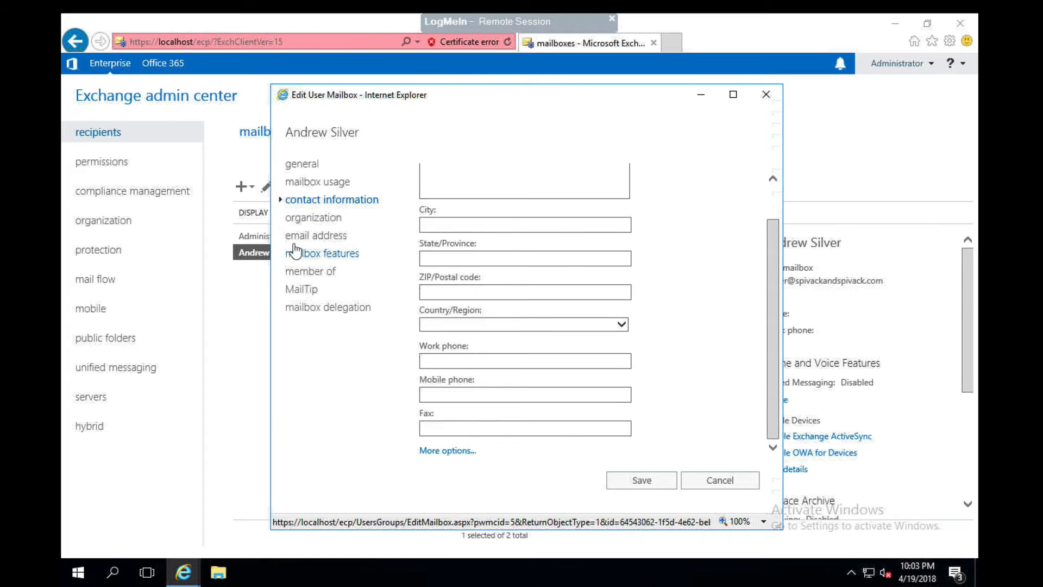
left_click(308, 218)
Try adding another SMTP address to the mailbox and turning off automatic email address updates.
left_click(310, 233)
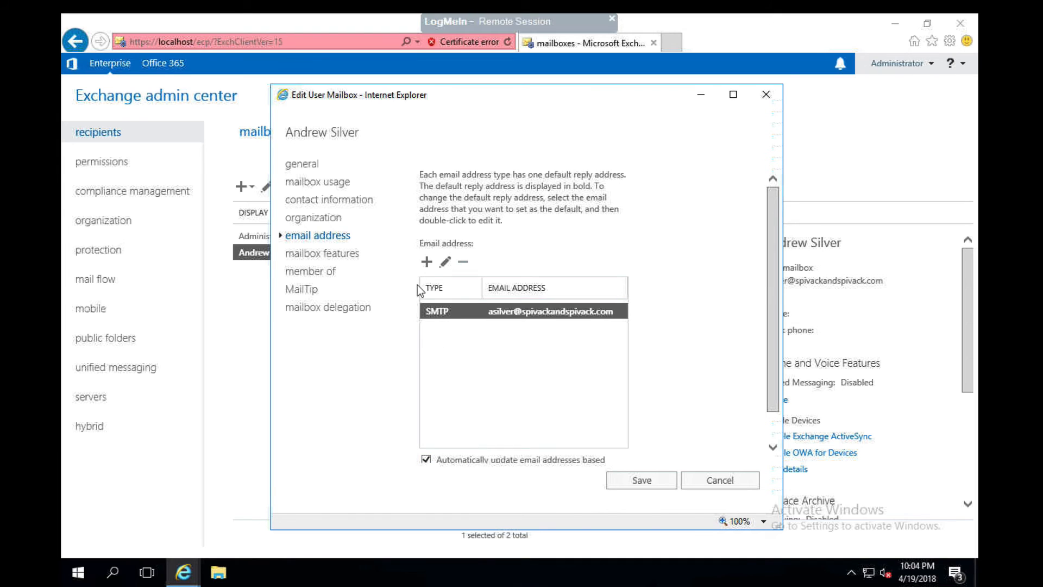
left_click(426, 261)
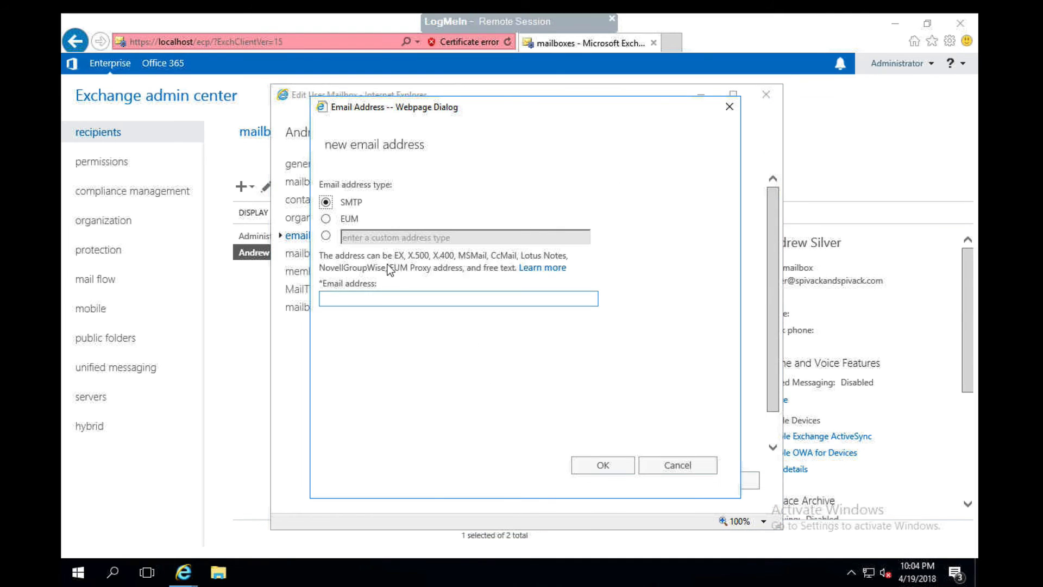
left_click(343, 300)
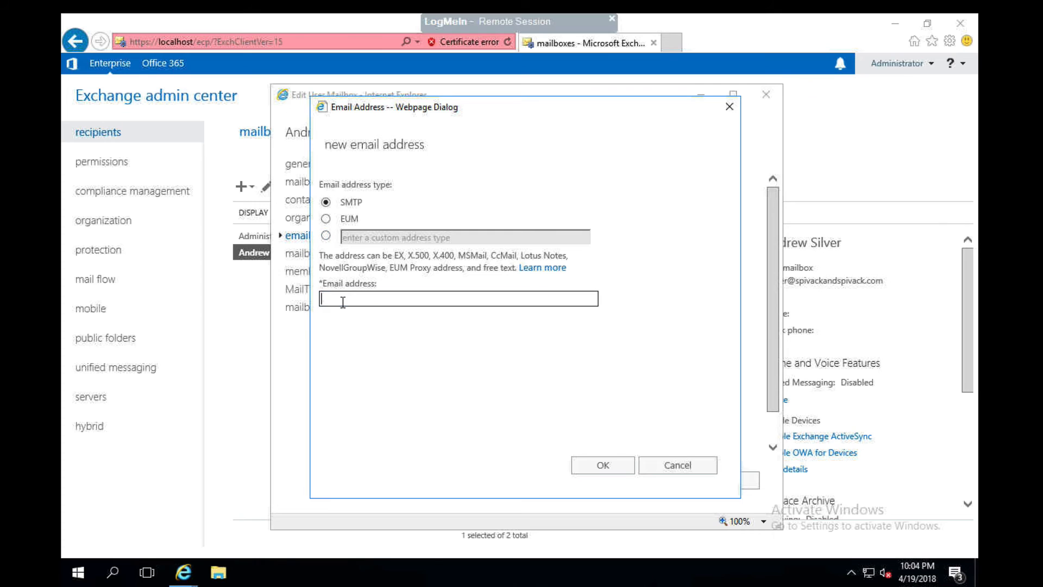
type("test@sp")
left_click(690, 466)
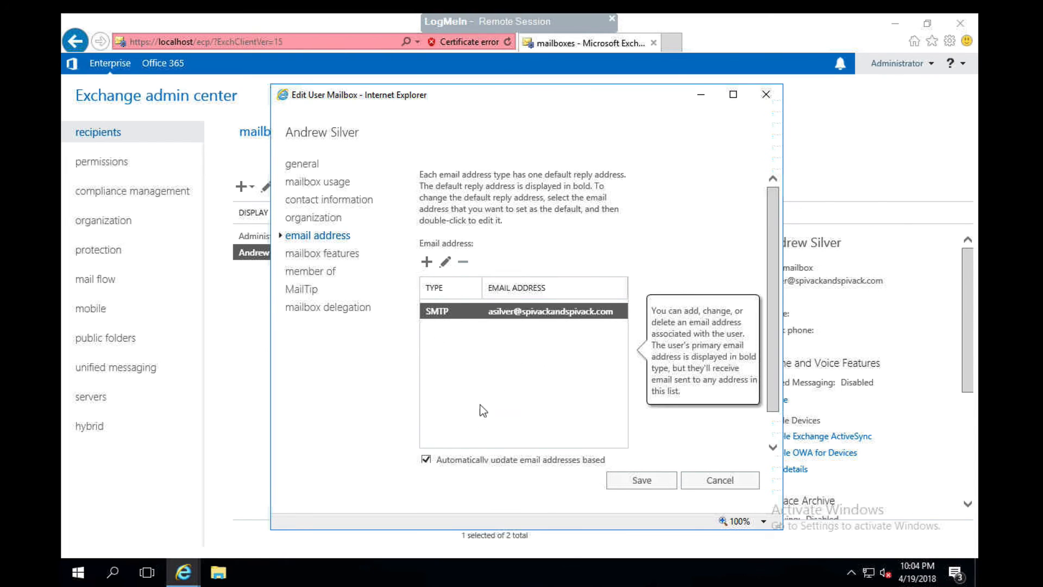
left_click(427, 461)
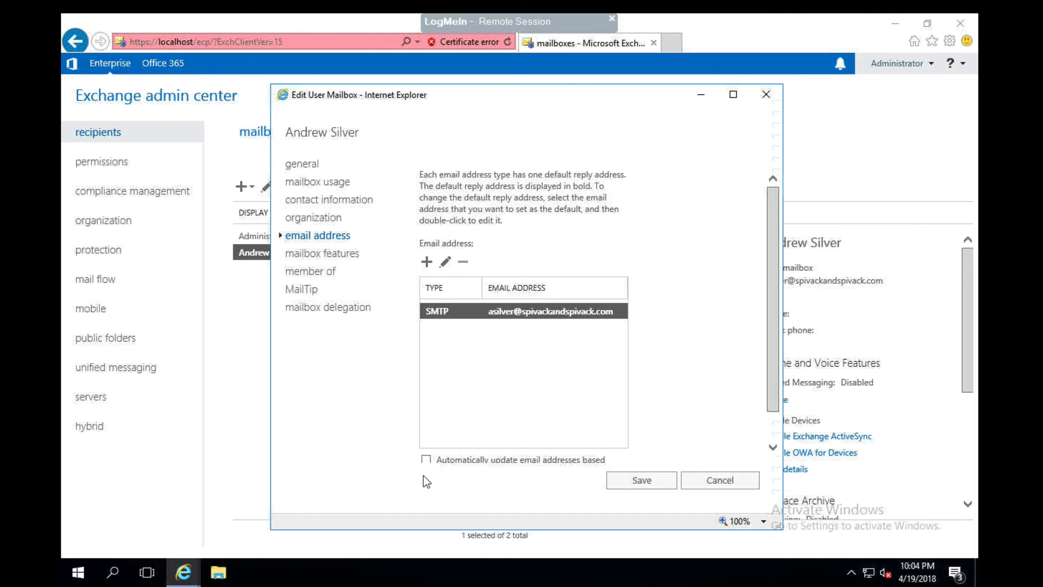
left_click(427, 461)
Review the mailbox features, group membership, MailTip and mailbox delegation settings, and close the mailbox properties without saving.
left_click(340, 255)
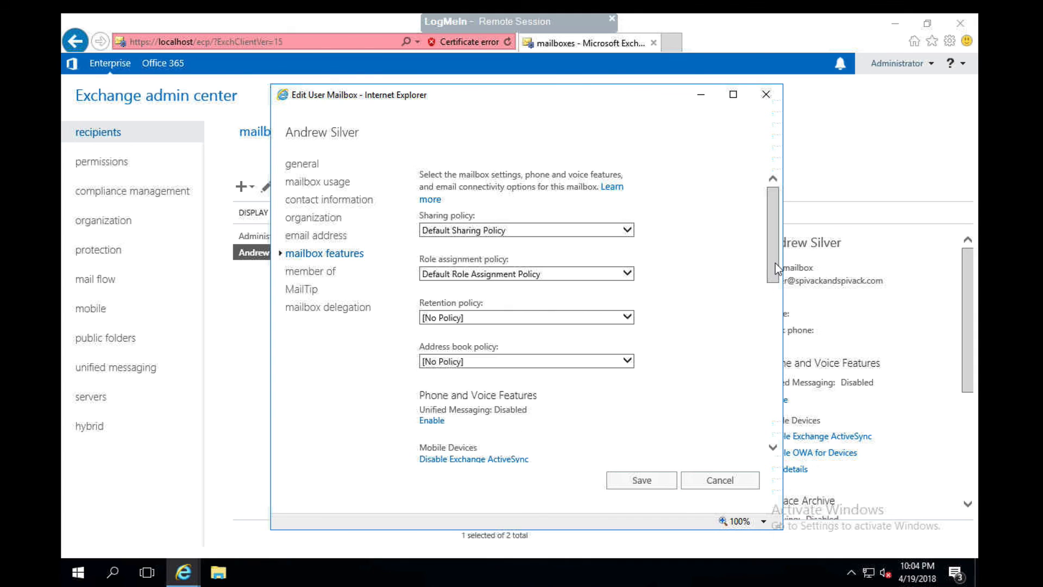
left_click_drag(774, 263, 362, 217)
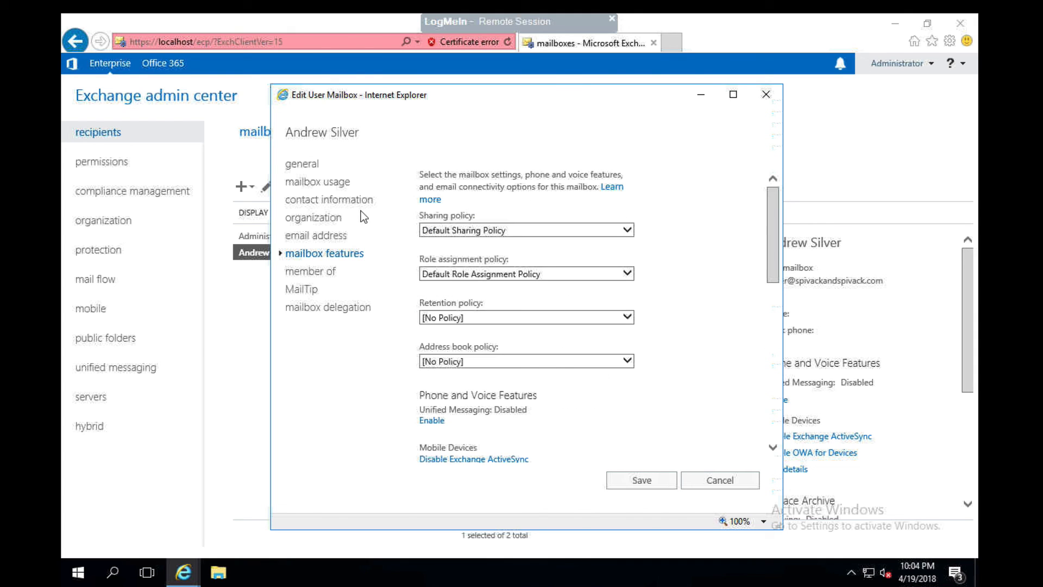
left_click(325, 272)
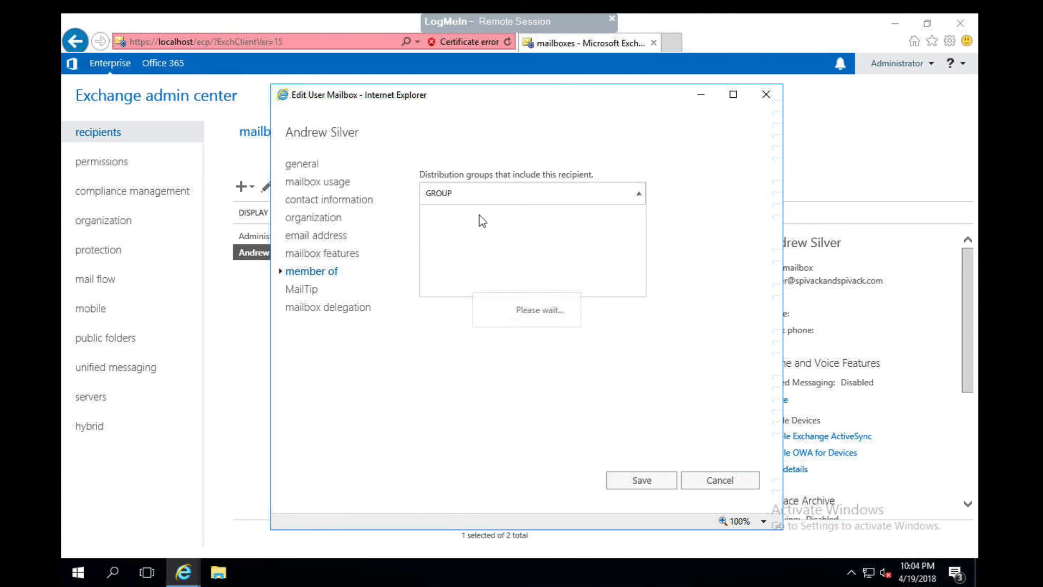
left_click(303, 290)
left_click(318, 309)
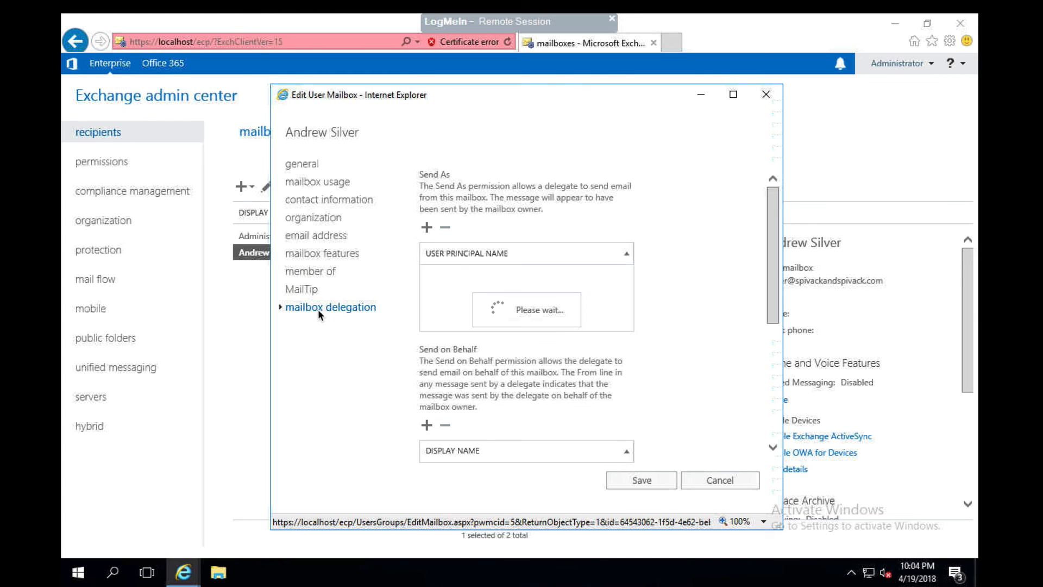
mouse_move(770, 269)
left_mouse_down()
mouse_move(769, 385)
mouse_move(759, 266)
left_mouse_up()
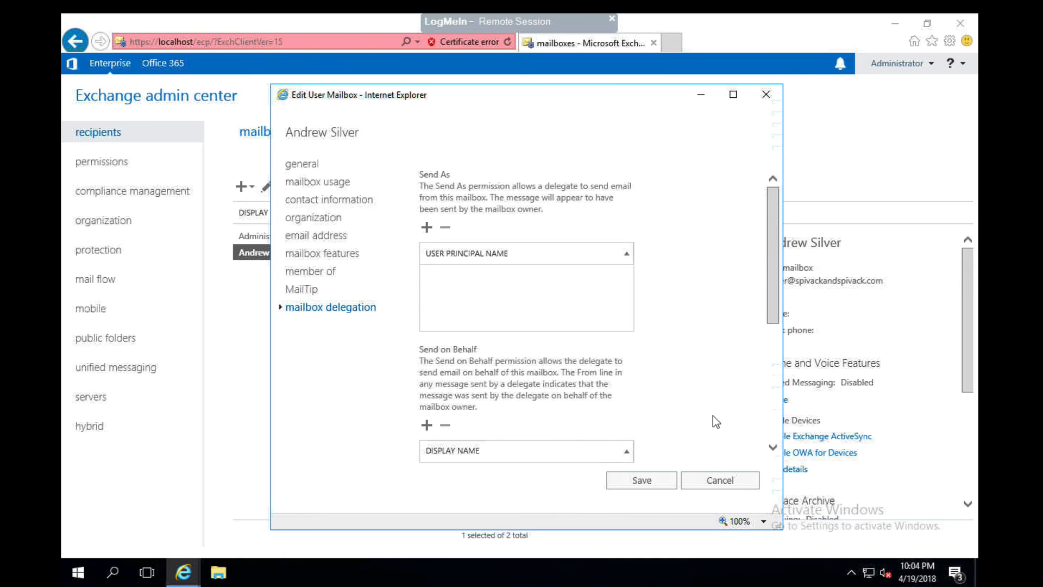
left_click(713, 478)
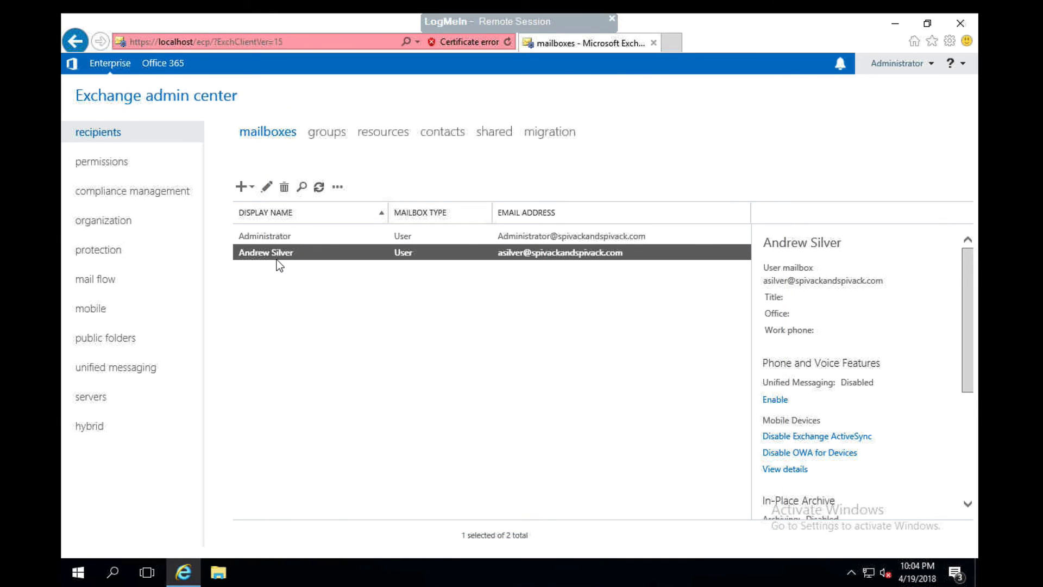